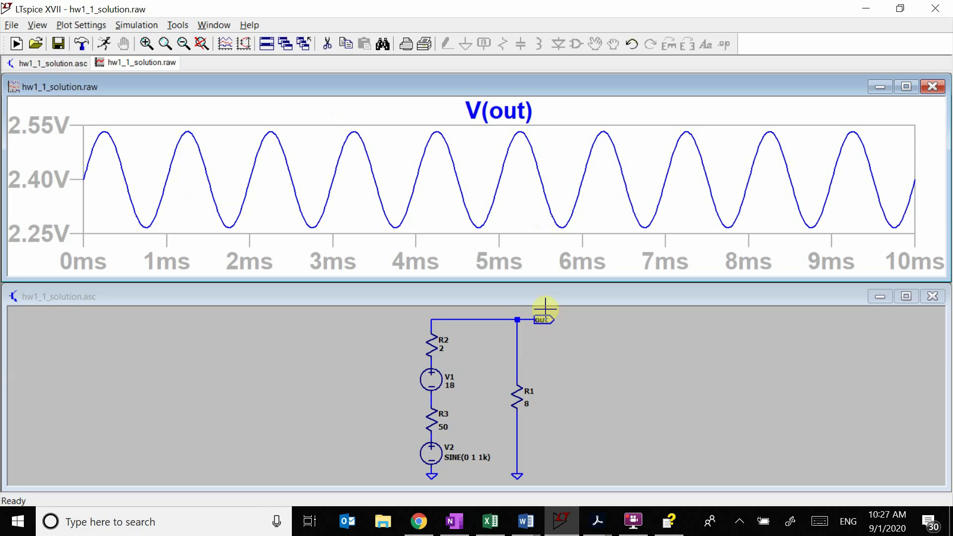
# Switch to the OneNote notes and handwrite V(out) after "pp" to complete the .meas tran example
pyautogui.click(454, 521)
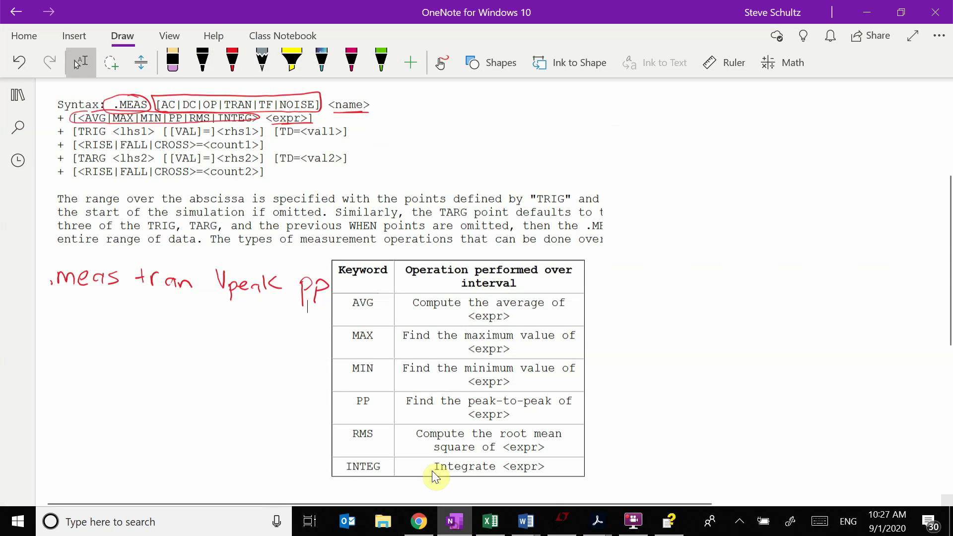
pyautogui.moveTo(348, 275); pyautogui.dragTo(417, 278)
pyautogui.moveTo(418, 272); pyautogui.dragTo(419, 301)
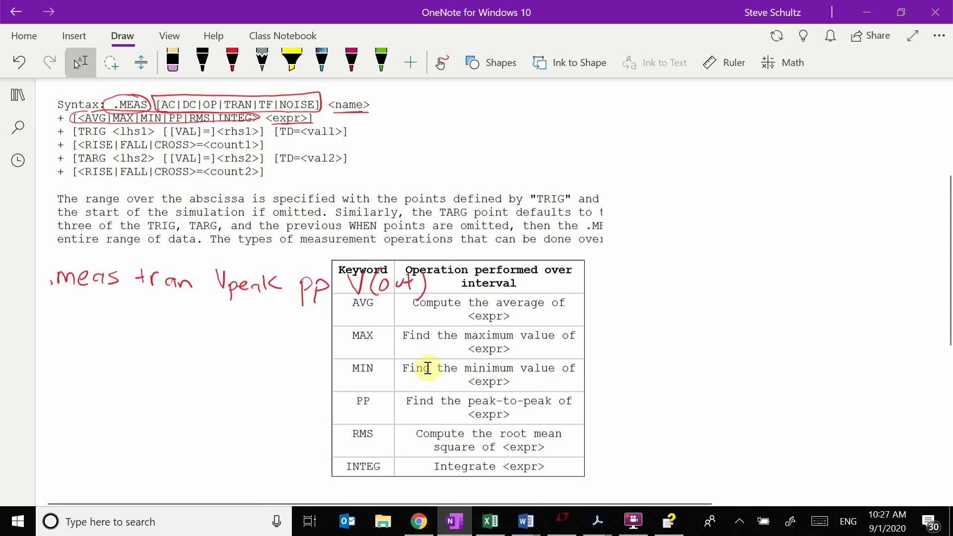
# Return to LTspice, close the waveform window, and maximize the hw1_1_solution schematic fitted to the window
pyautogui.moveTo(561, 525)
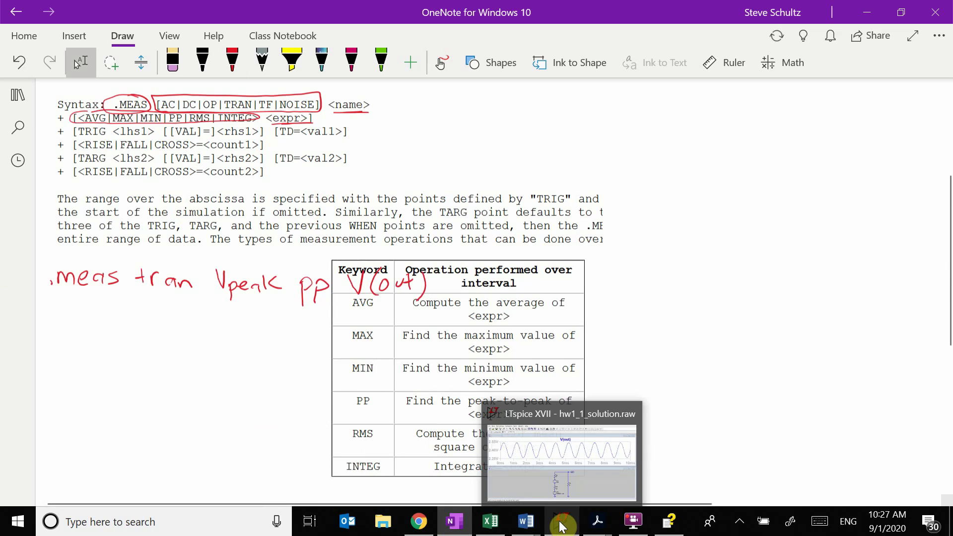
pyautogui.click(530, 469)
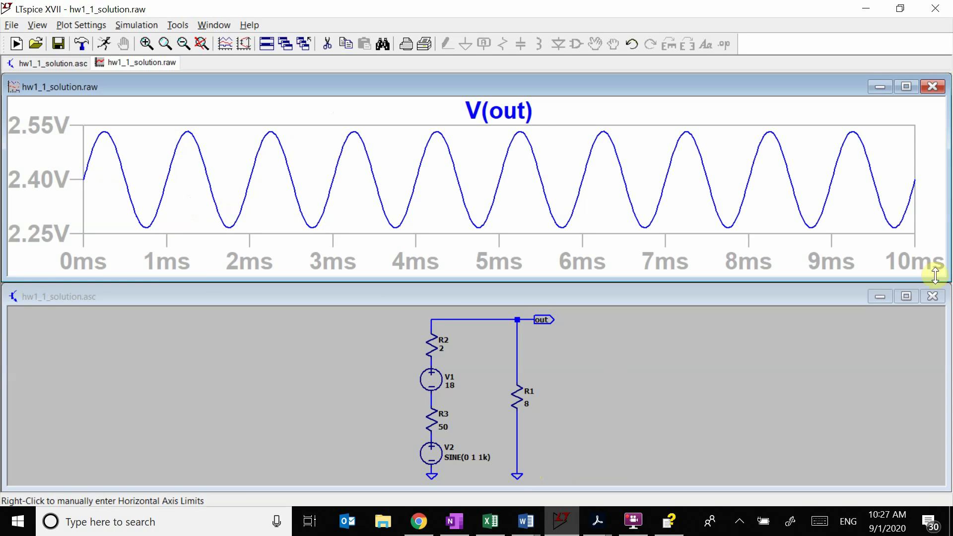
pyautogui.click(932, 86)
pyautogui.click(906, 279)
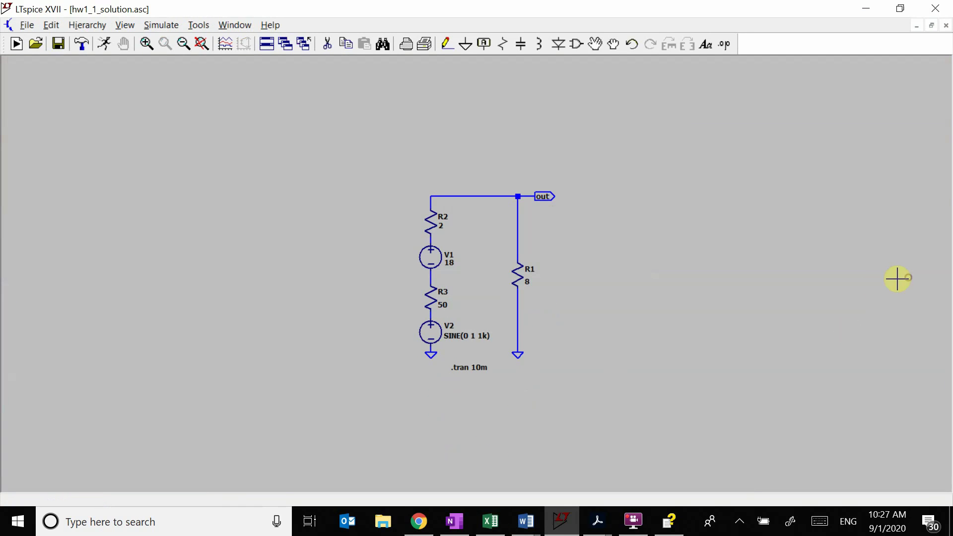
pyautogui.click(200, 46)
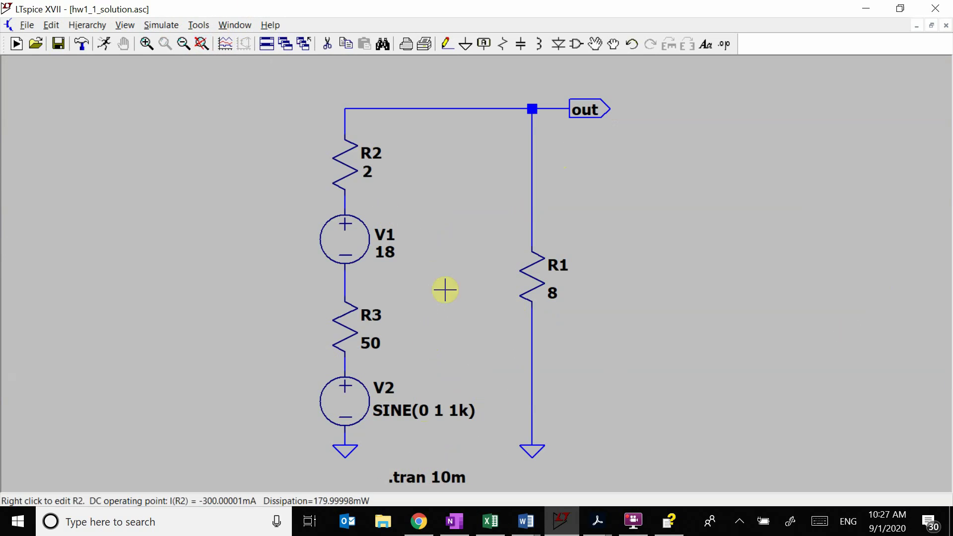
# Add the SPICE directive ".meas tran Vpp pp V(out)" and place it just below the .tran 10m directive
pyautogui.click(46, 25)
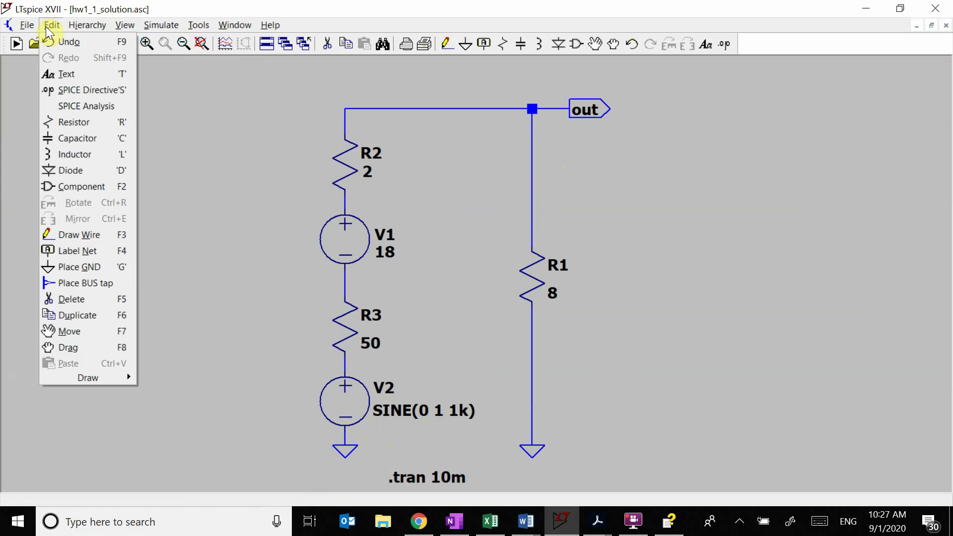
pyautogui.click(81, 91)
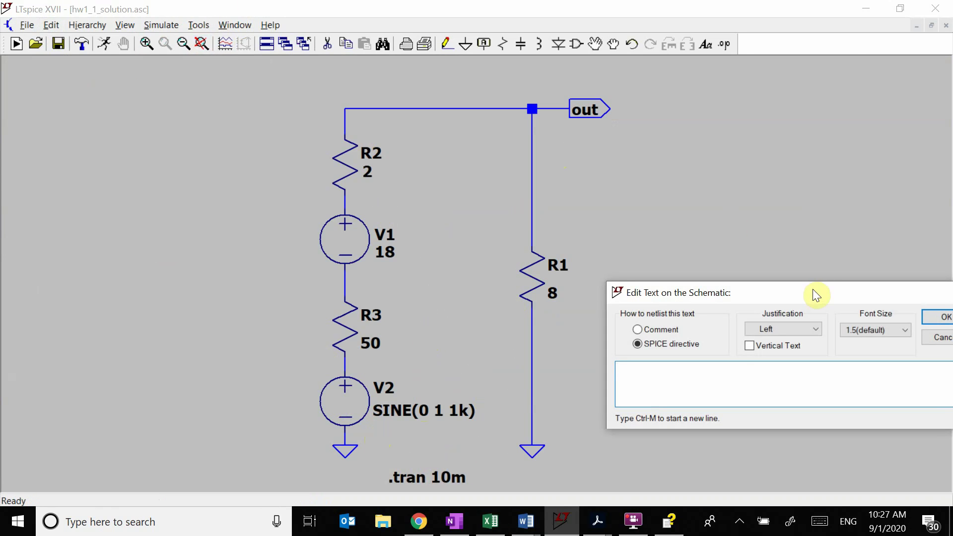
pyautogui.moveTo(812, 289); pyautogui.dragTo(288, 100)
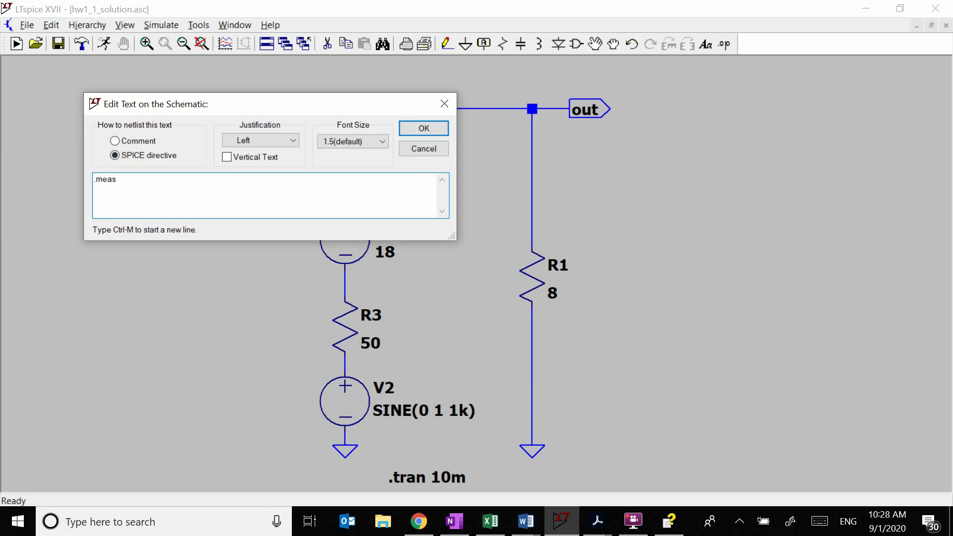
pyautogui.write('tran Vp')
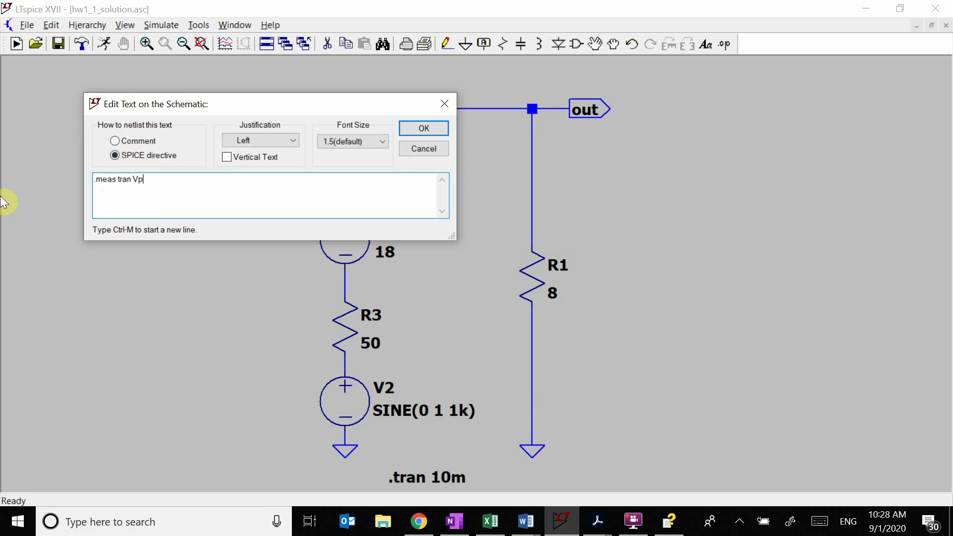
pyautogui.write('ep pp V(out')
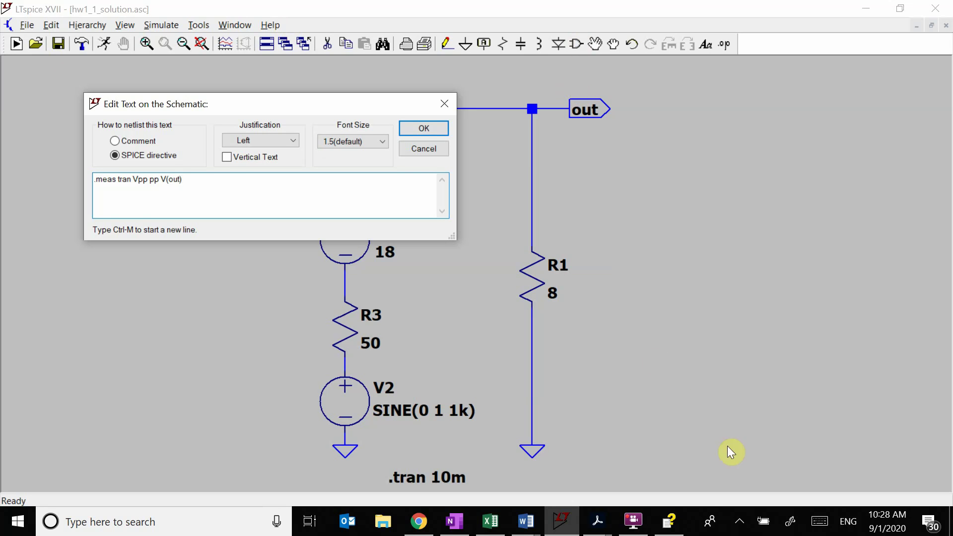
pyautogui.click(423, 128)
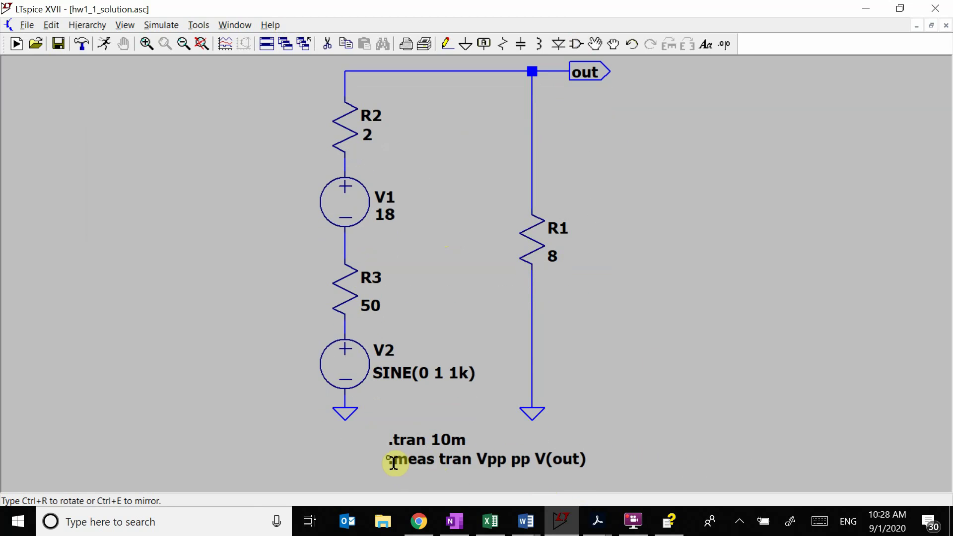
pyautogui.click(394, 462)
pyautogui.click(201, 44)
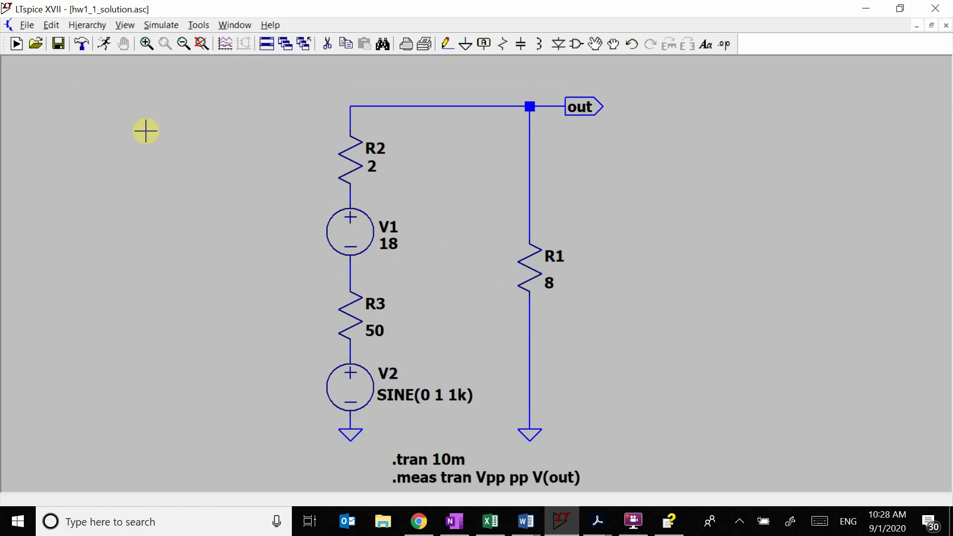
# Run the transient simulation and check the Vpp measurement in the SPICE error log, then close the log
pyautogui.click(105, 43)
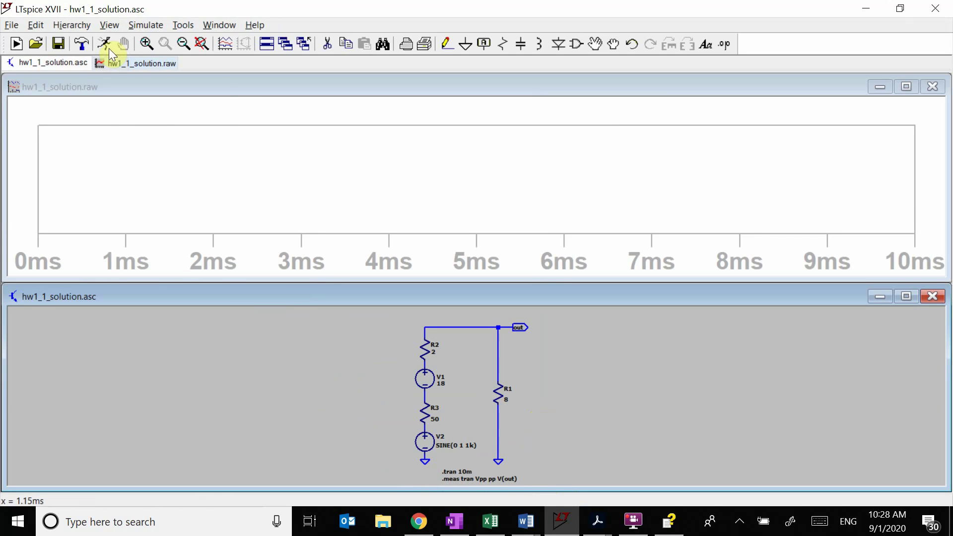
pyautogui.click(107, 24)
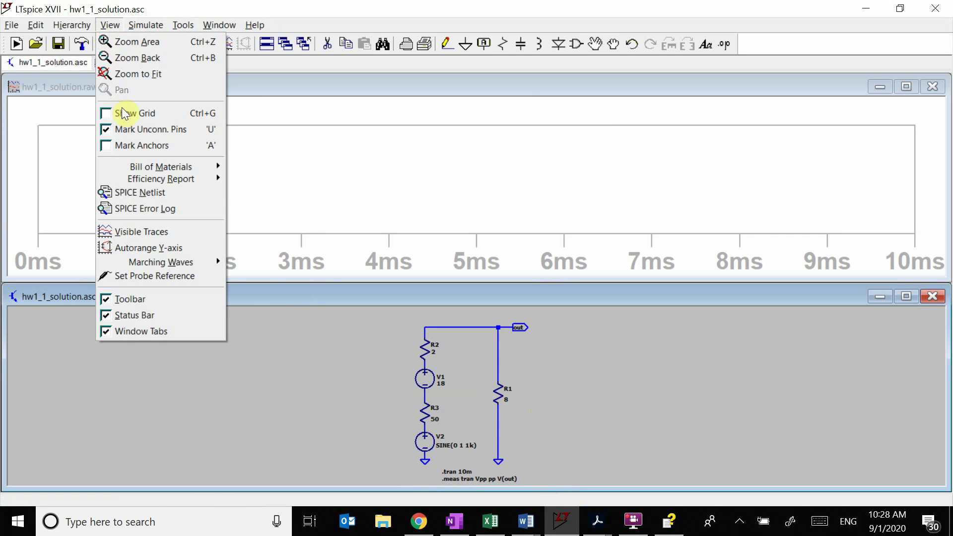
pyautogui.click(157, 209)
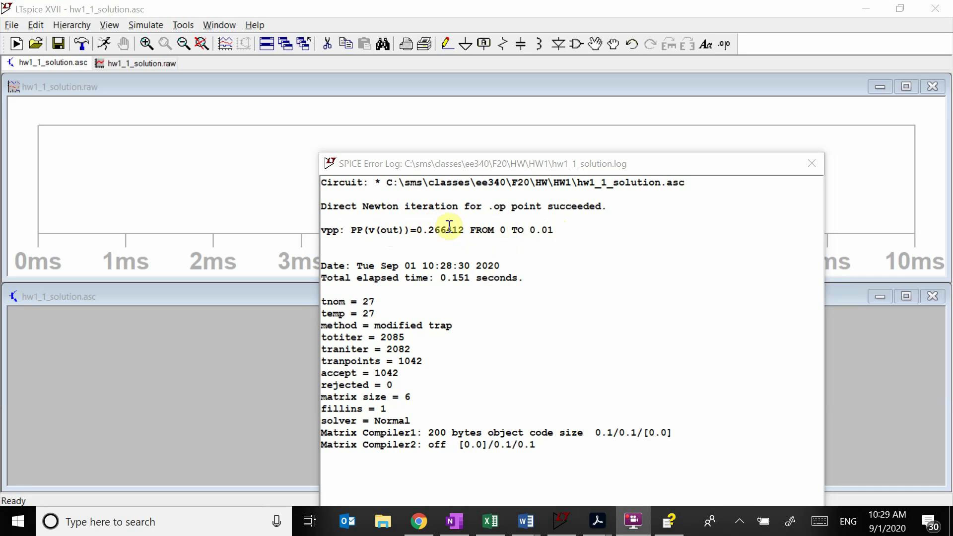
pyautogui.click(812, 163)
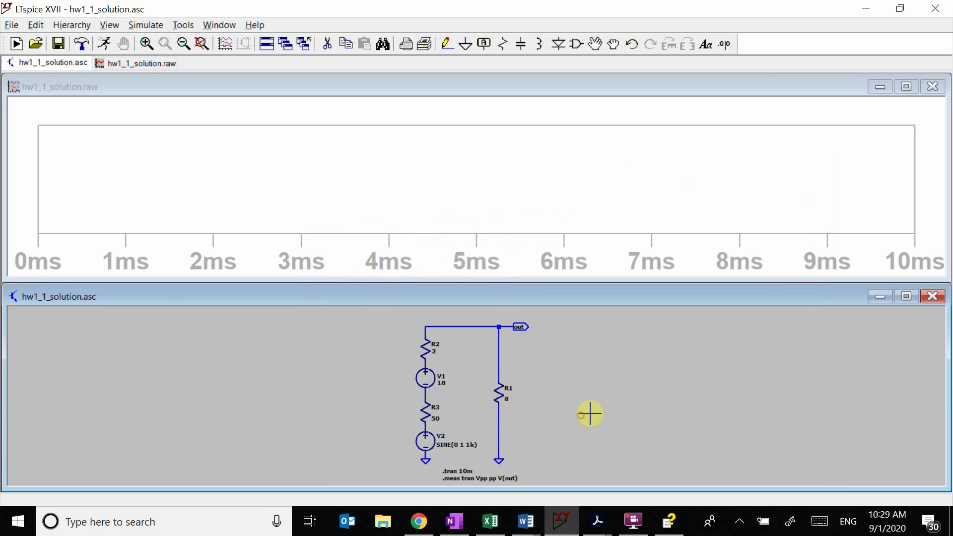
# Close the empty waveform window and maximize the schematic, fitting the circuit to the window
pyautogui.click(932, 86)
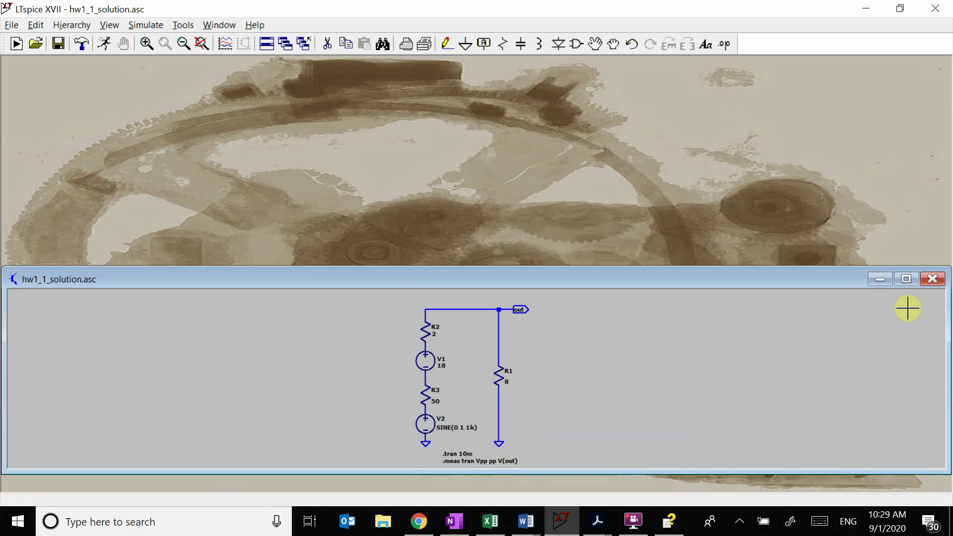
pyautogui.click(906, 279)
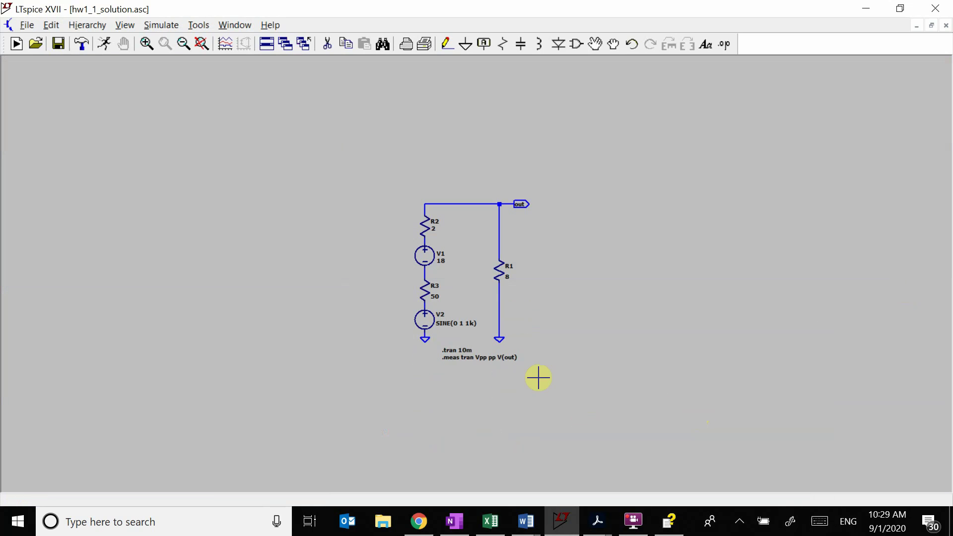
pyautogui.click(201, 43)
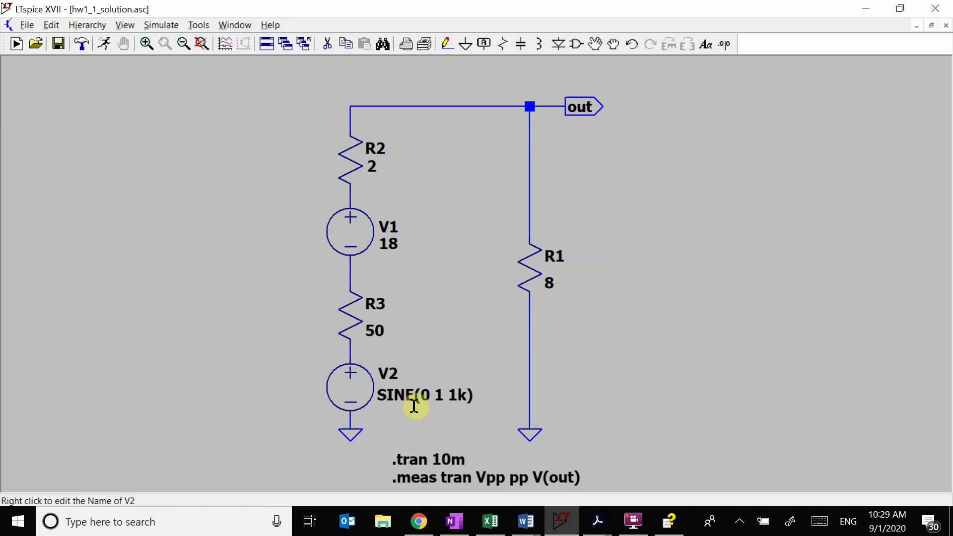
# Edit the measurement directive as text so it reads ".meas tran Powerpp pp V(out)*I(R1)"
pyautogui.rightClick(484, 475)
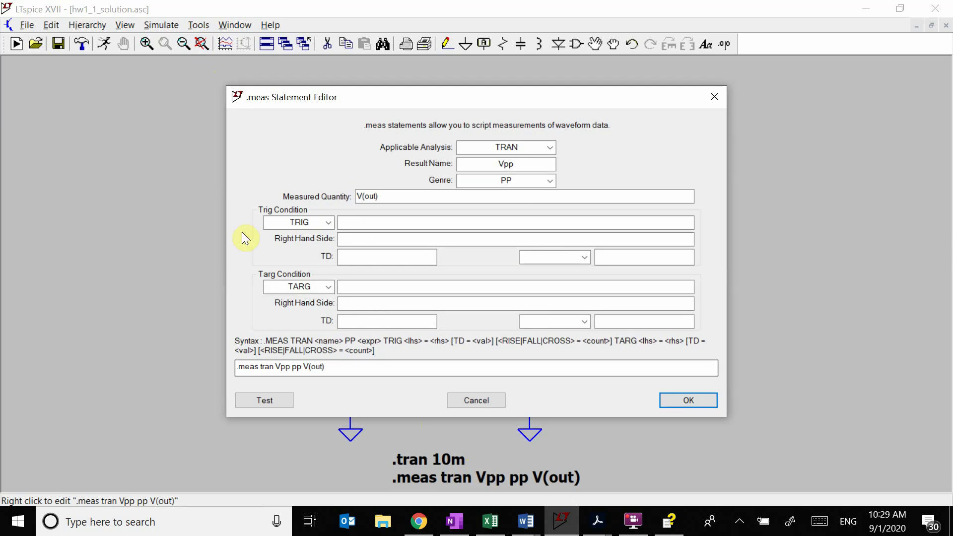
pyautogui.click(479, 401)
pyautogui.click(198, 180)
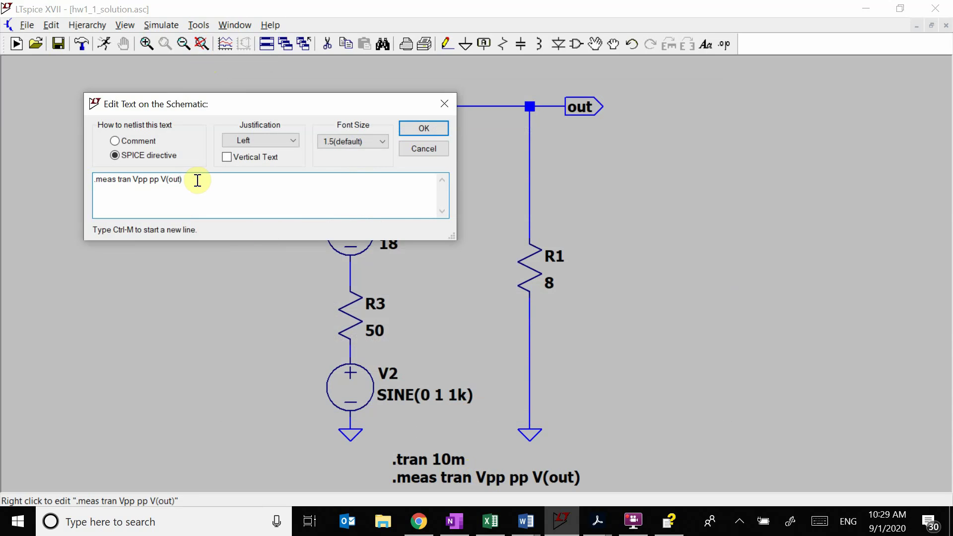
pyautogui.write('*')
pyautogui.click(139, 177)
pyautogui.press('BackSpace')
pyautogui.write('Power')
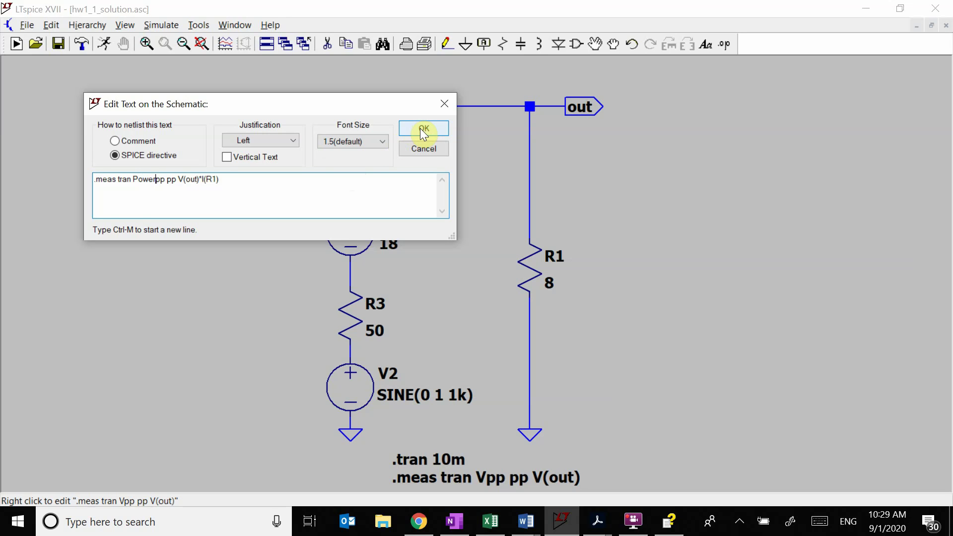
# Duplicate the Powerpp measurement statement onto a second line of the same directive text
pyautogui.click(238, 177)
pyautogui.hotkey('ctrl', 'm')
pyautogui.moveTo(242, 180); pyautogui.dragTo(93, 175)
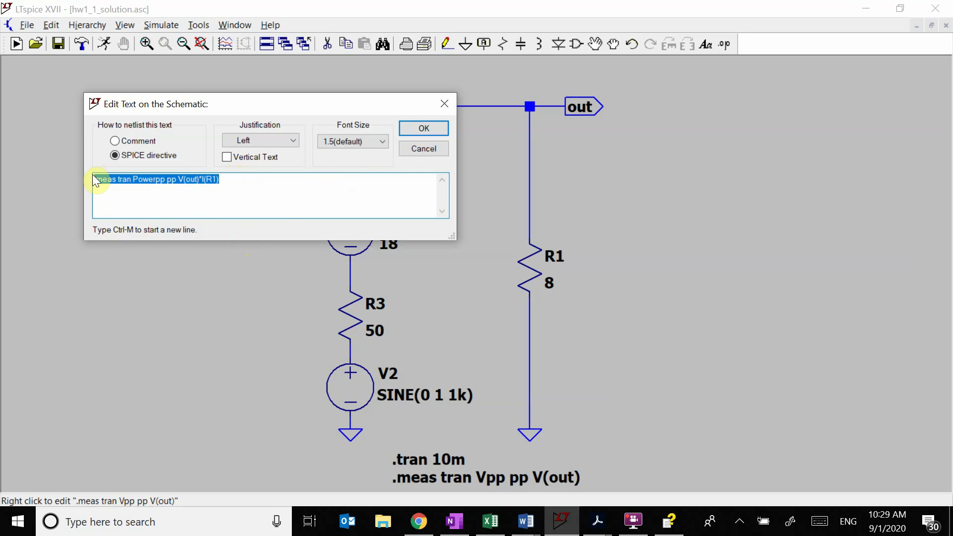
pyautogui.hotkey('ctrl', 'c')
pyautogui.press('Down')
pyautogui.hotkey('ctrl', 'v')
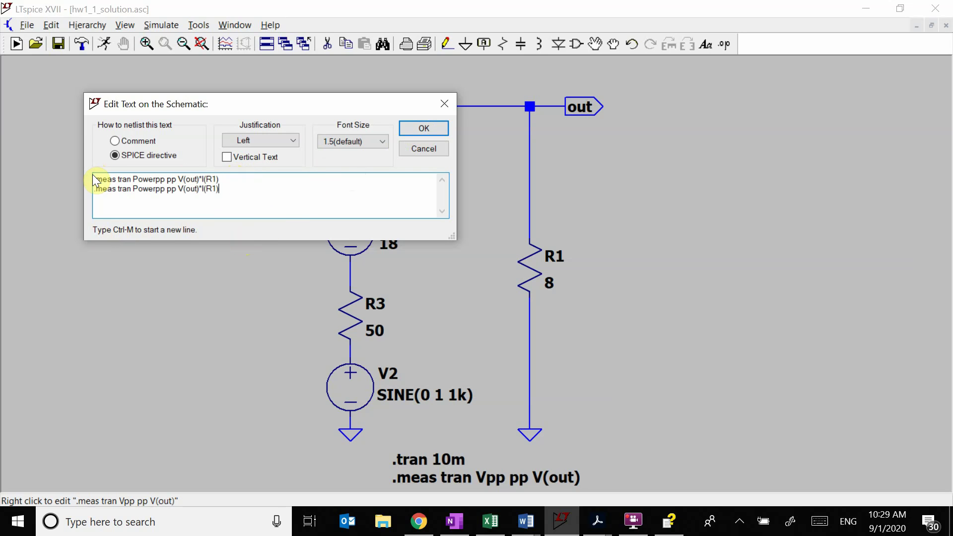
# Change the second line to ".meas tran Vpp pp V(out)" and apply the two-line directive to the schematic
pyautogui.click(132, 189)
pyautogui.write('Vpp')
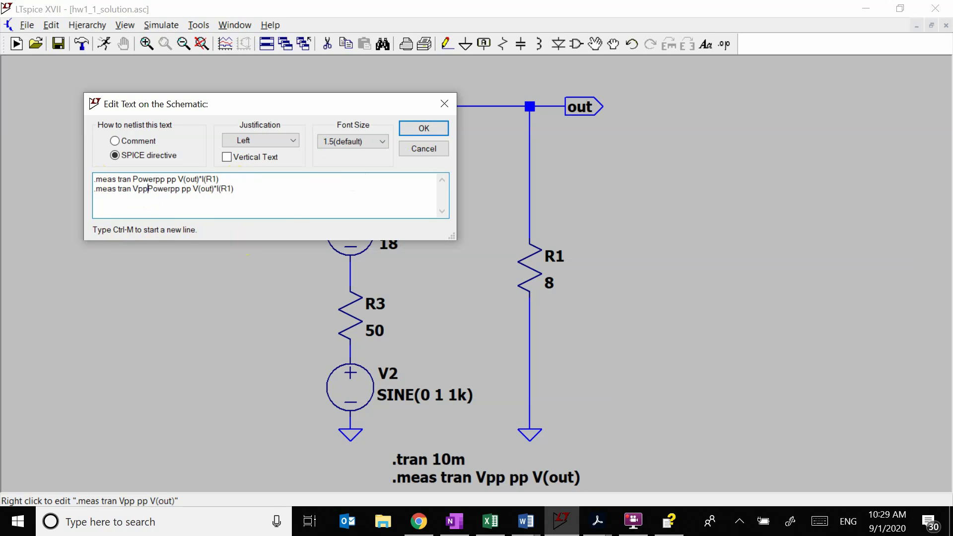
pyautogui.press('Delete')
pyautogui.press('Delete')
pyautogui.press('Delete')
pyautogui.press('Delete')
pyautogui.press('Delete')
pyautogui.press('Delete')
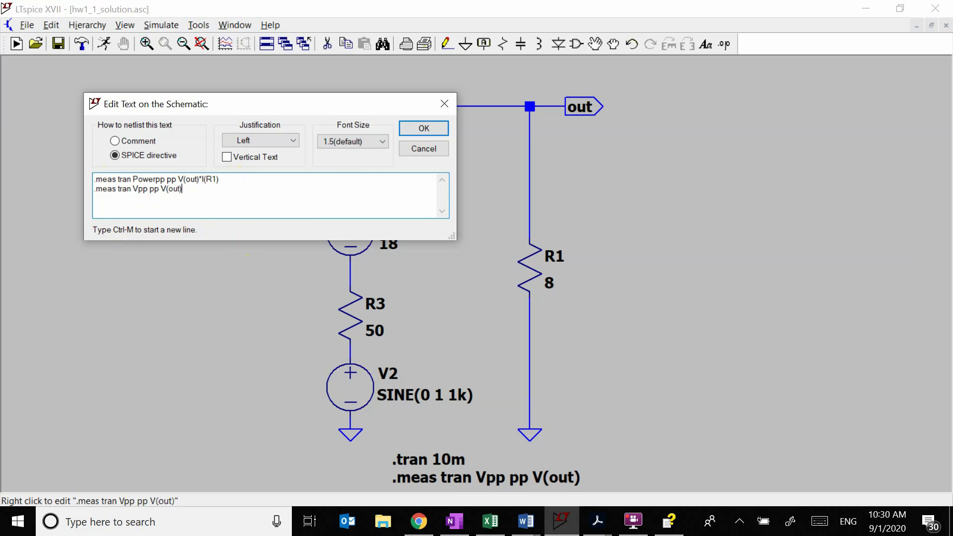
pyautogui.click(424, 128)
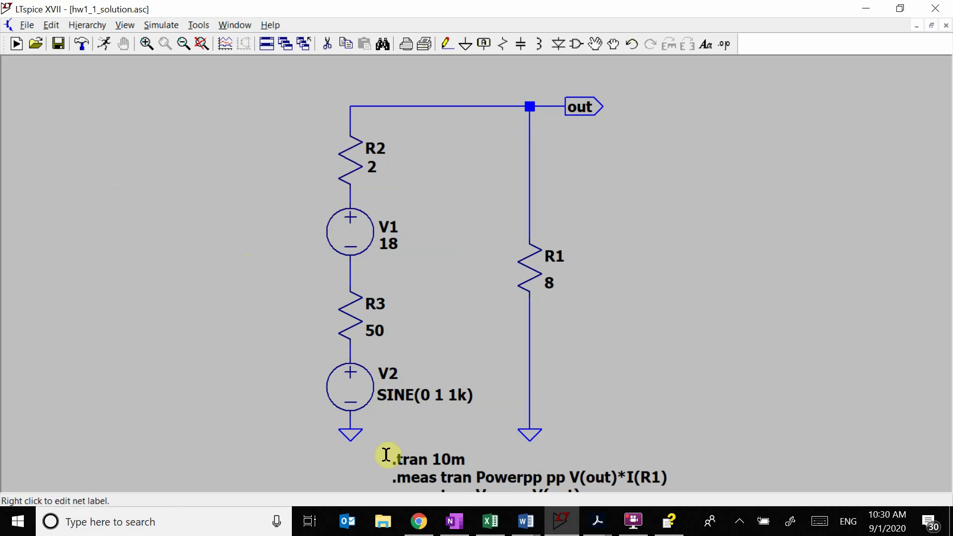
pyautogui.click(201, 44)
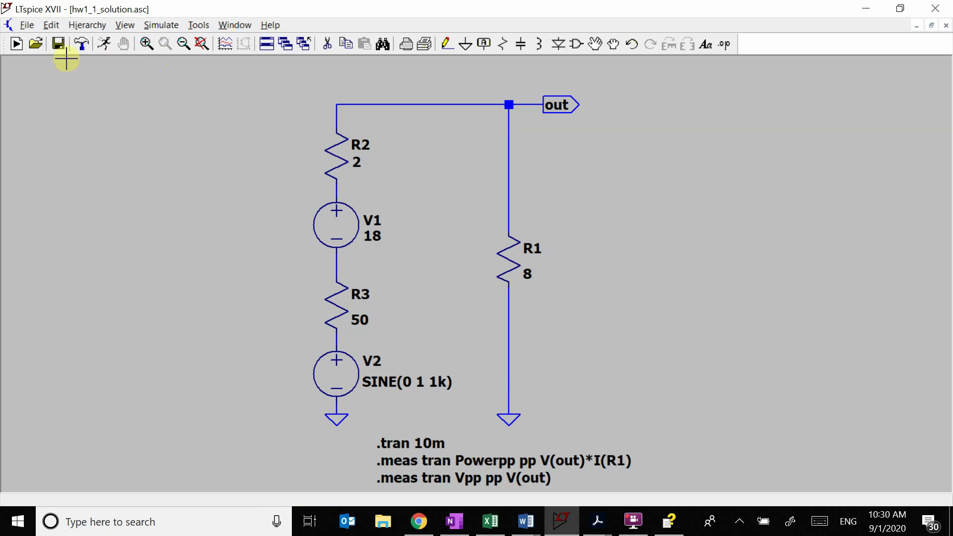
# Rerun the simulation and open the SPICE error log to check the Powerpp and Vpp measurements
pyautogui.click(103, 46)
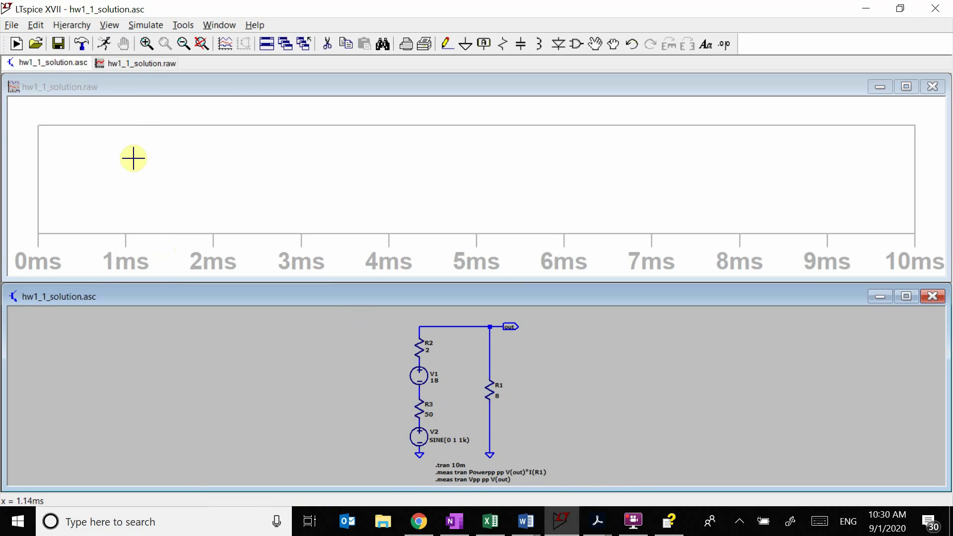
pyautogui.click(35, 25)
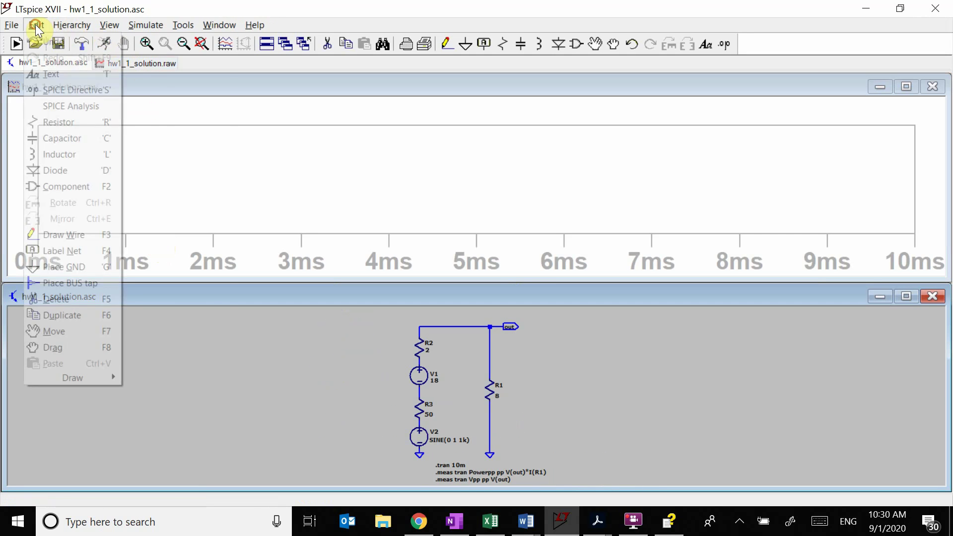
pyautogui.moveTo(109, 25)
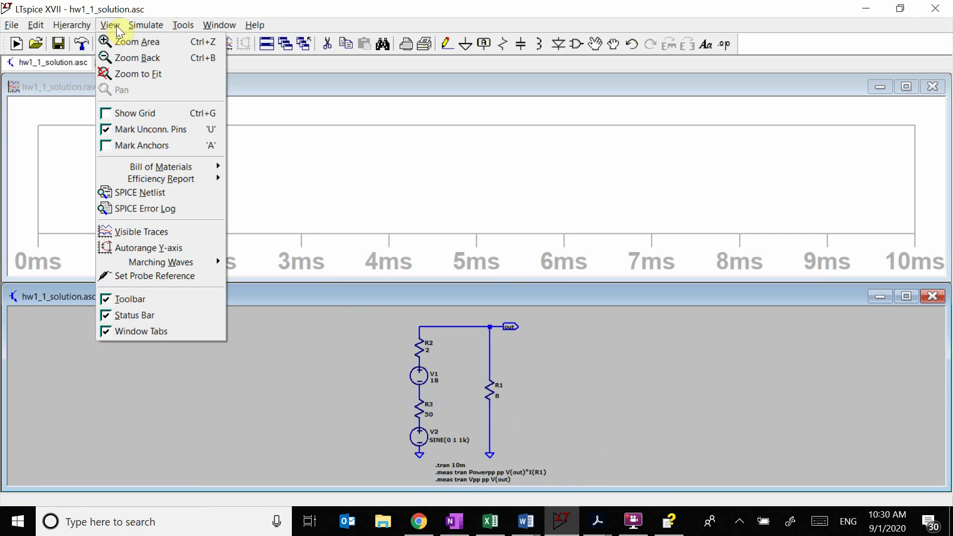
pyautogui.click(152, 208)
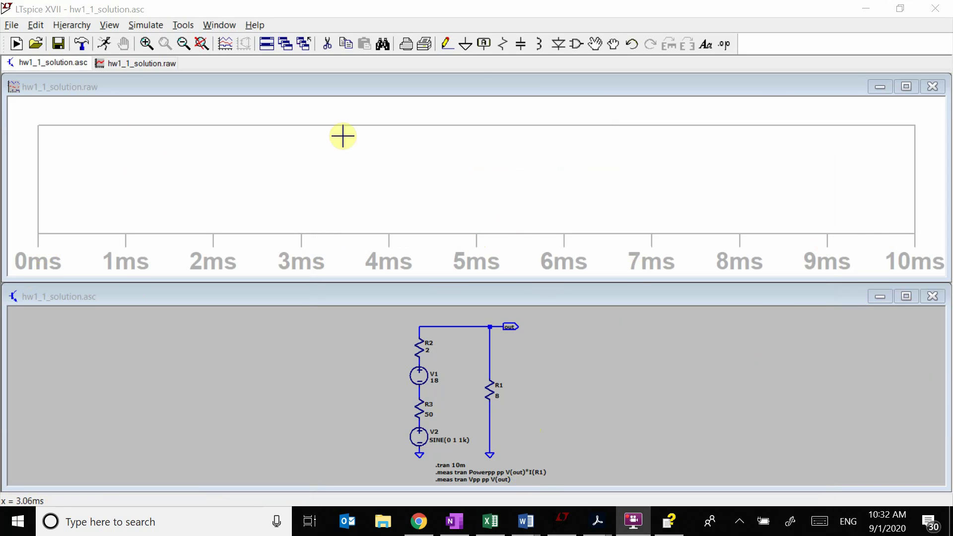
# Append "trig at 5m" to the Powerpp measurement line in the directive text and apply it
pyautogui.click(645, 419)
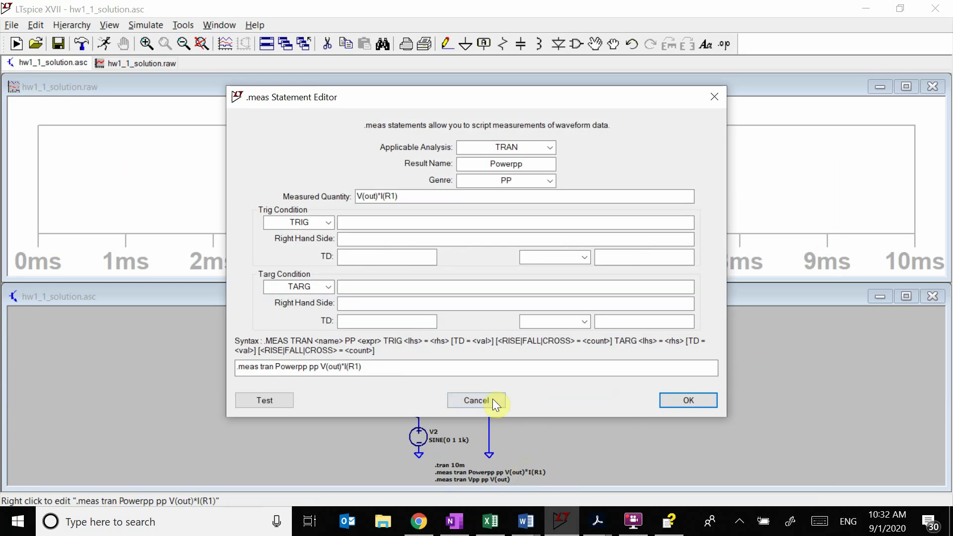
pyautogui.click(494, 402)
pyautogui.click(286, 180)
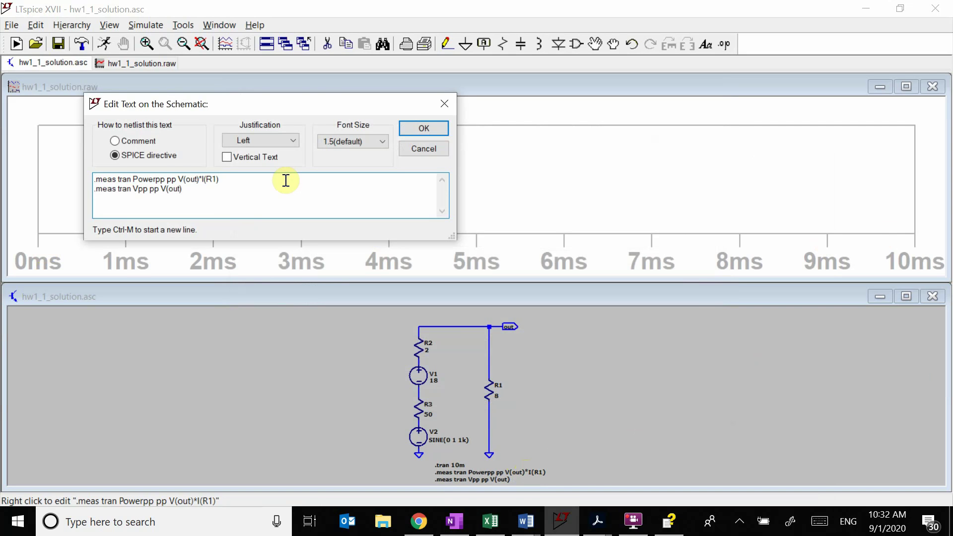
pyautogui.write('trig')
pyautogui.write('at 5m')
pyautogui.click(422, 130)
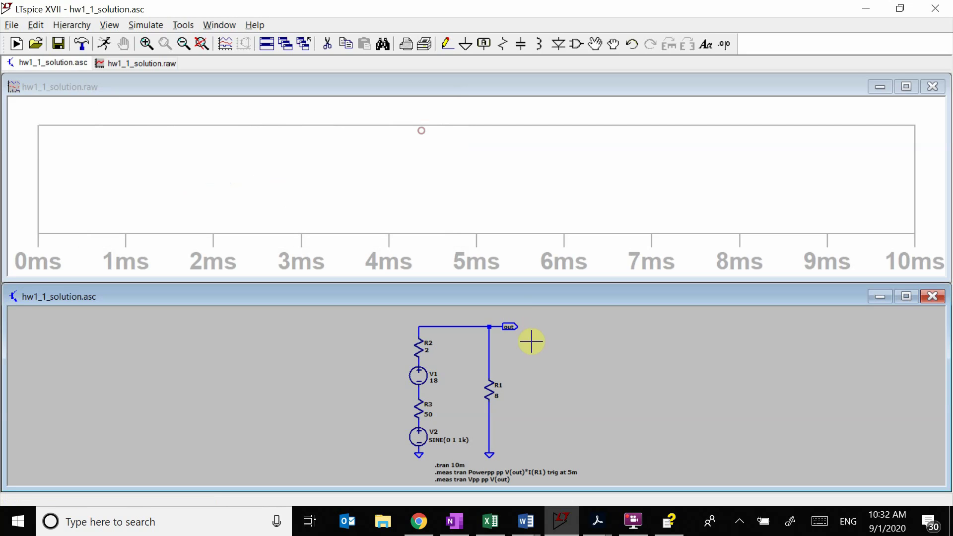
# Run the simulation with the 5m trigger and view the Powerpp measurement in the SPICE error log
pyautogui.click(109, 43)
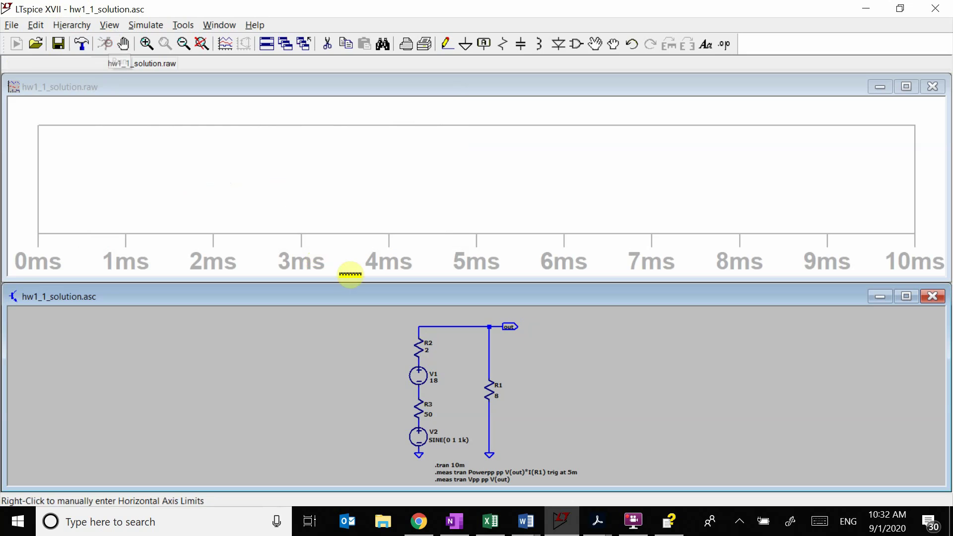
pyautogui.click(115, 26)
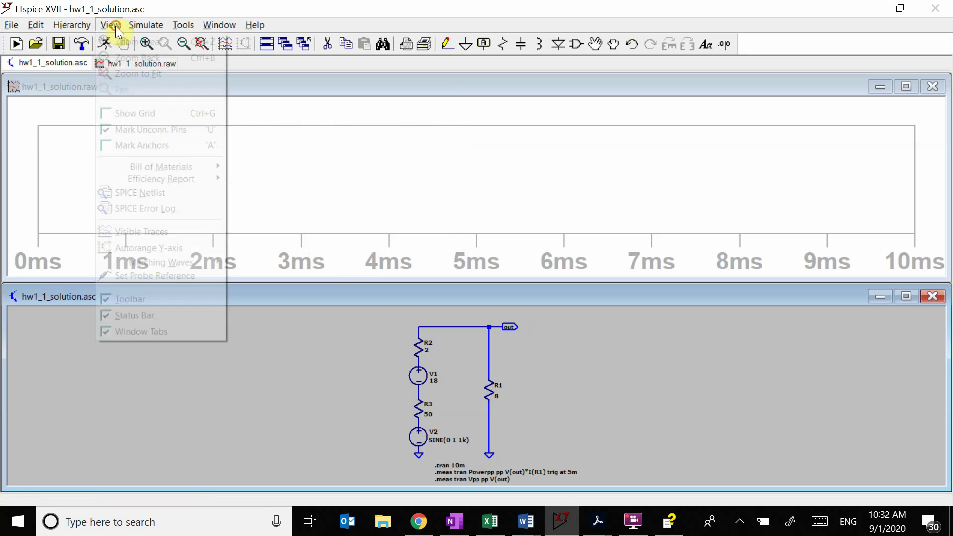
pyautogui.click(155, 209)
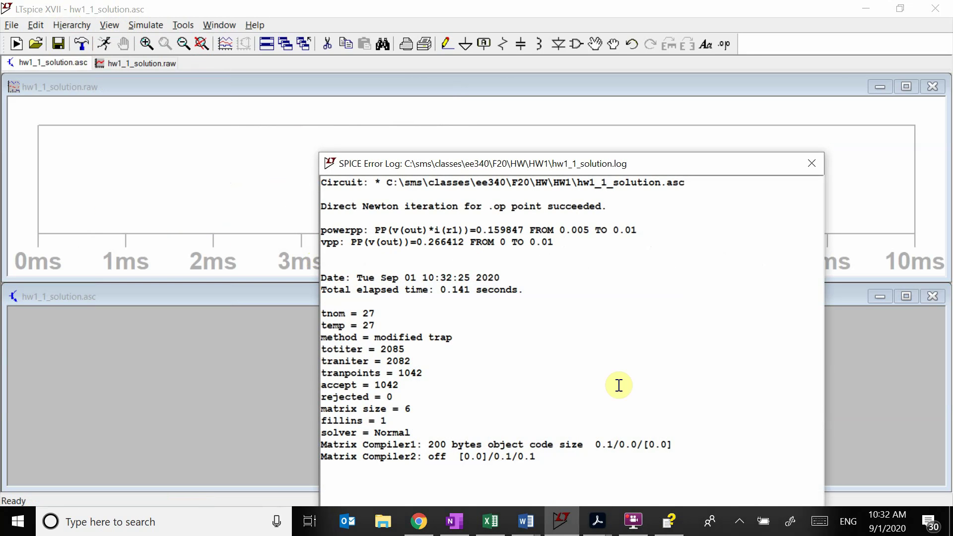